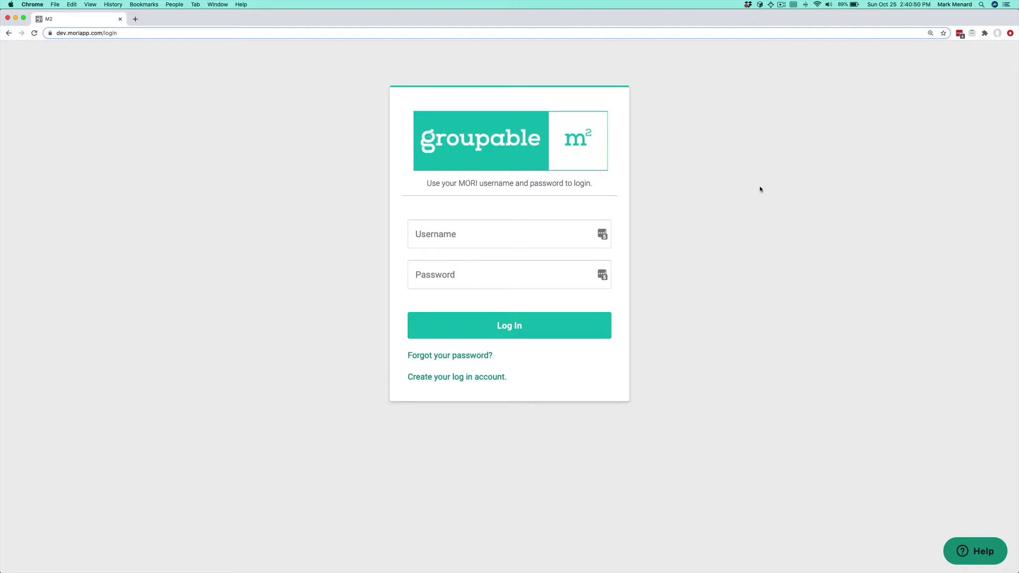
# - Log in to Groupable M2 with the saved moriapp.com login from LastPass
pyautogui.click(602, 235)
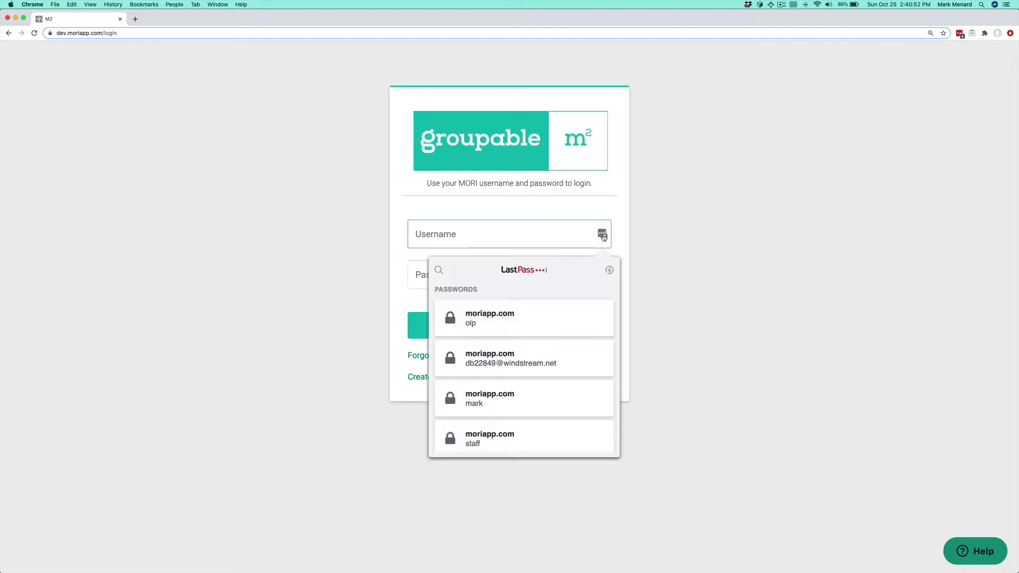
pyautogui.click(511, 318)
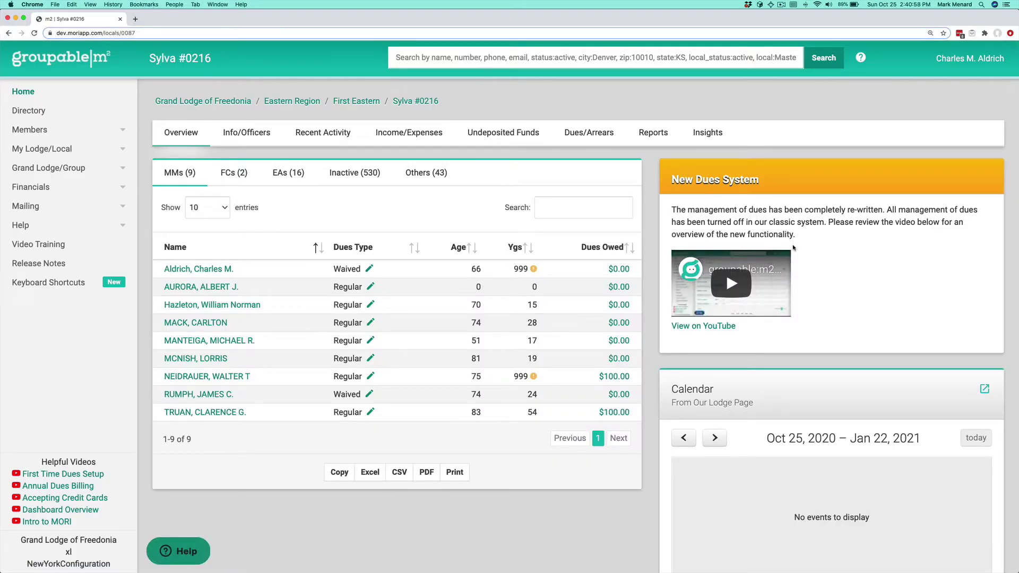
# - Go to the Dues/Arrears page and choose Add A New Dues Year from the dues menu
pyautogui.click(592, 138)
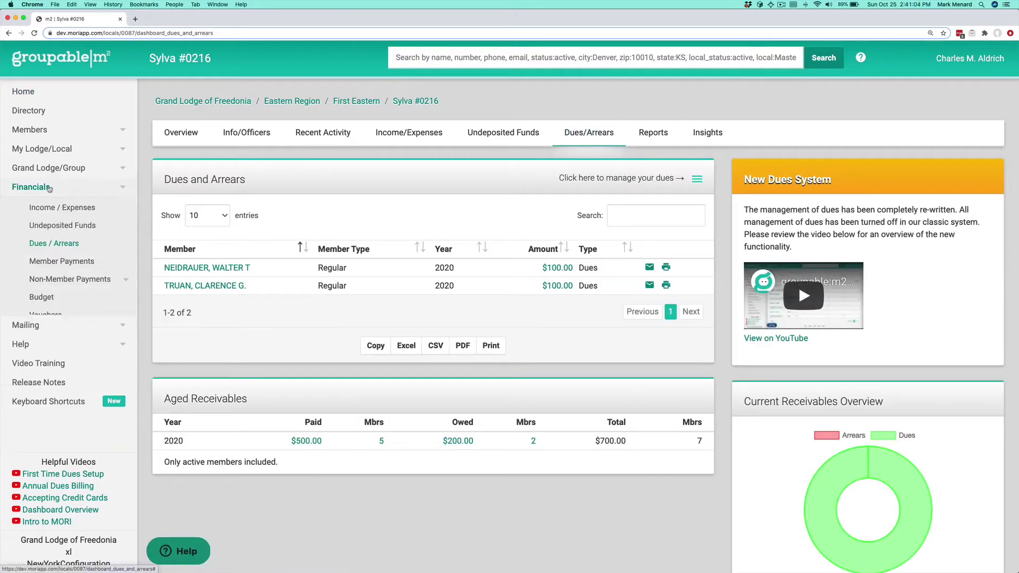
pyautogui.click(67, 246)
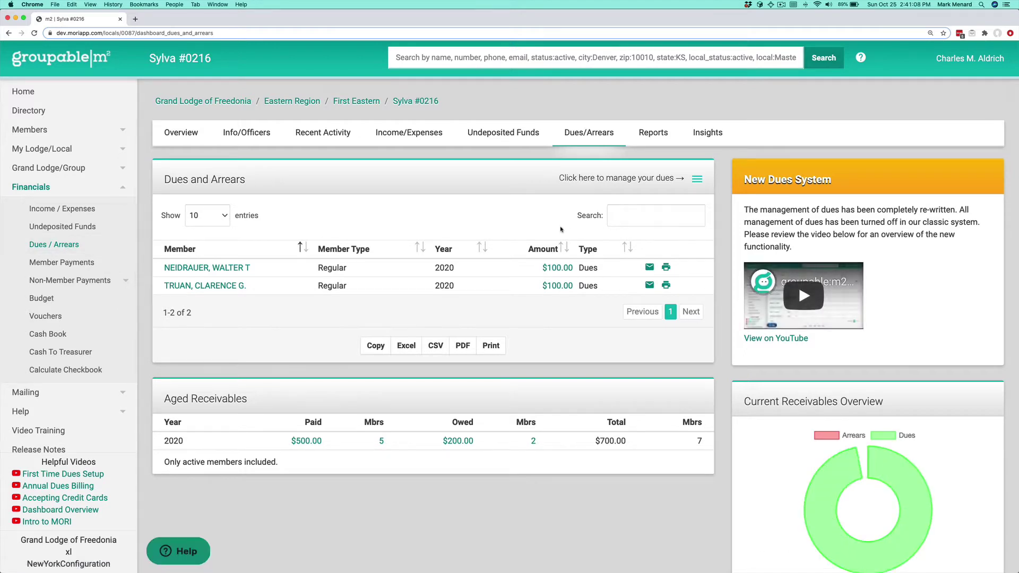
pyautogui.click(696, 180)
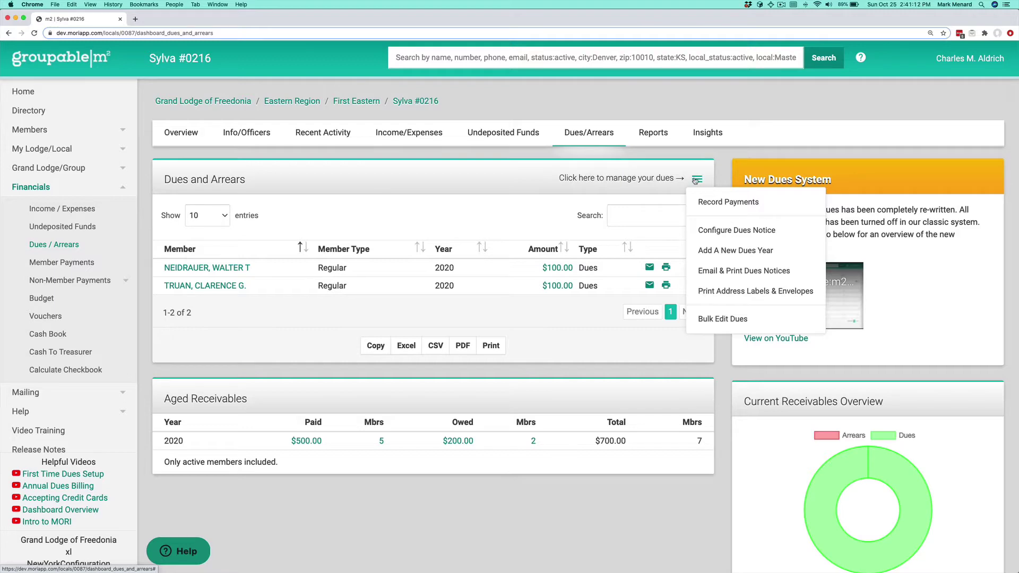
pyautogui.click(753, 253)
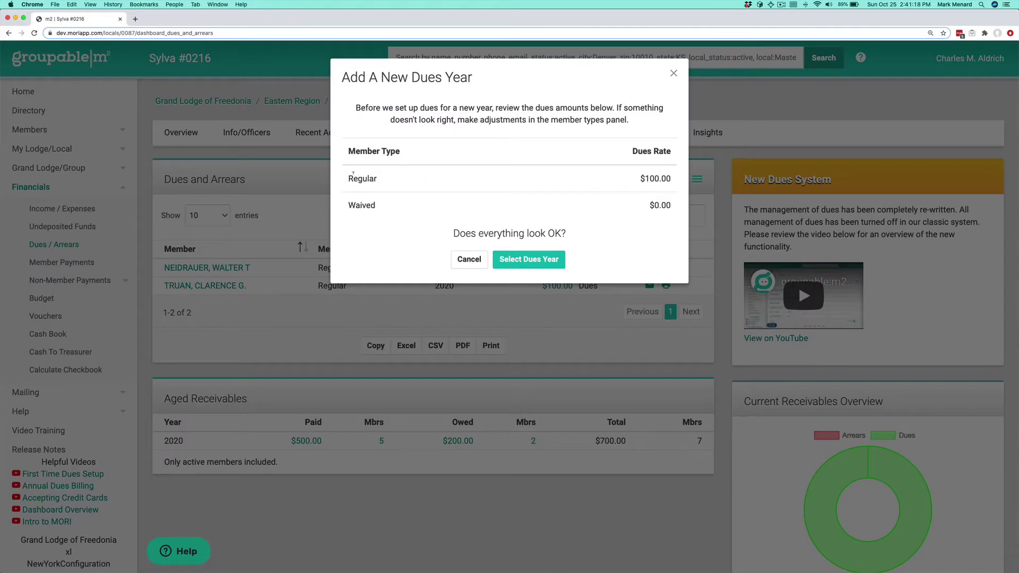
# - Review the Regular $100.00 and Waived $0.00 dues rates, then cancel the new dues year
pyautogui.doubleClick(363, 178)
pyautogui.tripleClick(659, 180)
pyautogui.tripleClick(655, 205)
pyautogui.click(467, 260)
# - Check the Member Types panel, noting 0 members with no member type
pyautogui.scroll(-10, 589, 262)
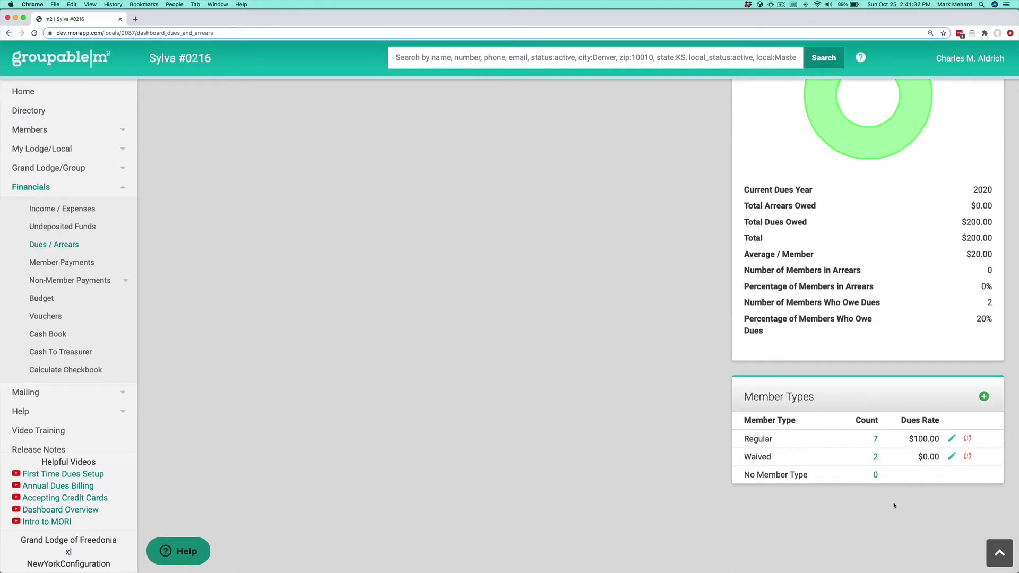
pyautogui.moveTo(743, 474); pyautogui.dragTo(893, 475)
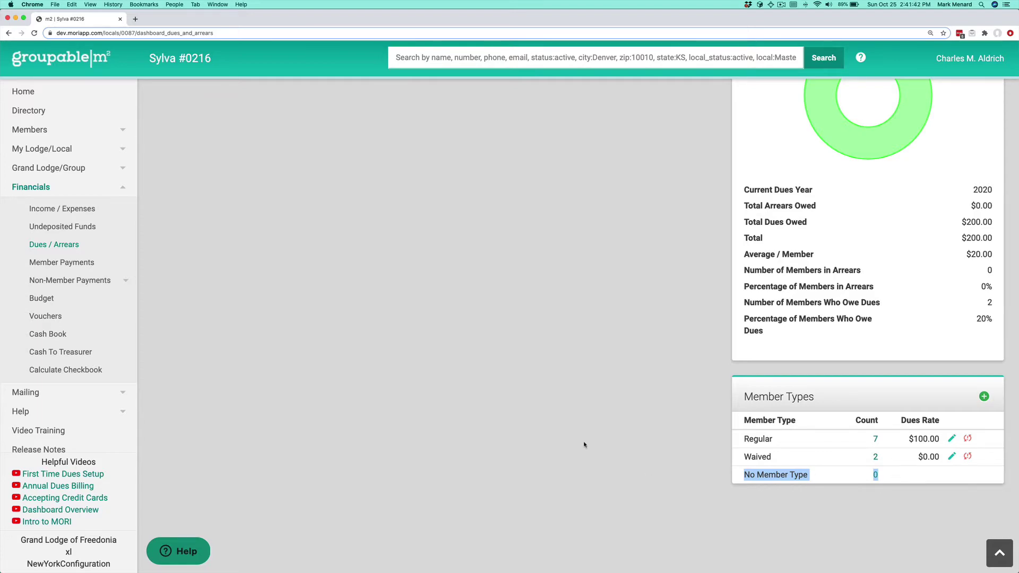
pyautogui.scroll(8, 583, 445)
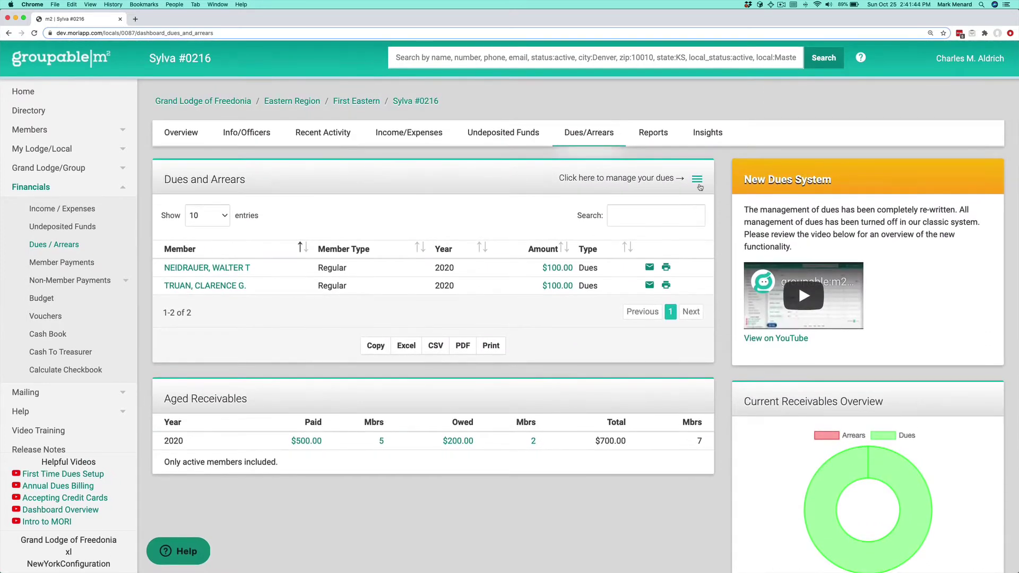
# - Add a new dues year, select 2021 as the Dues Year, and run Setup
pyautogui.click(698, 184)
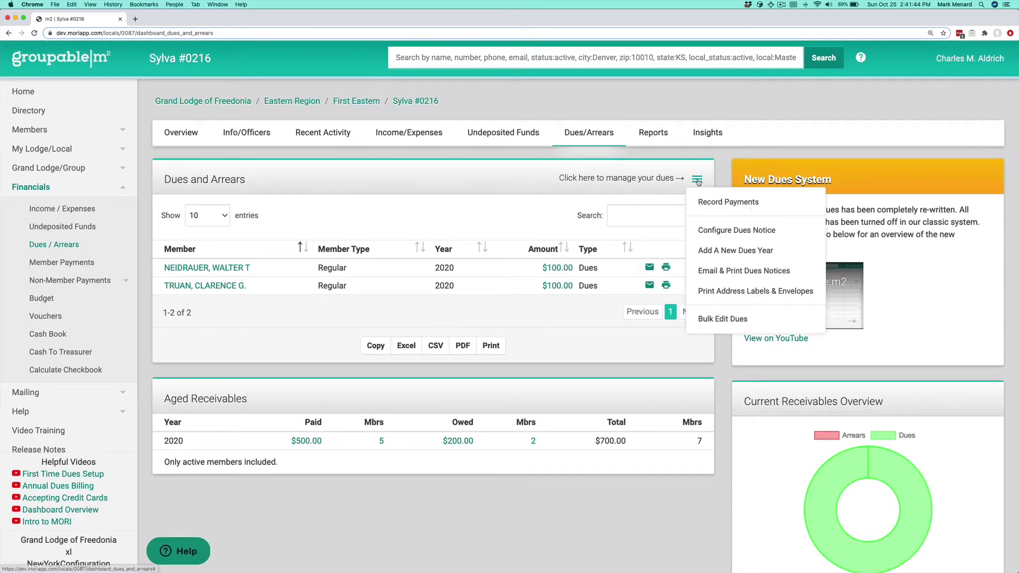
pyautogui.click(757, 251)
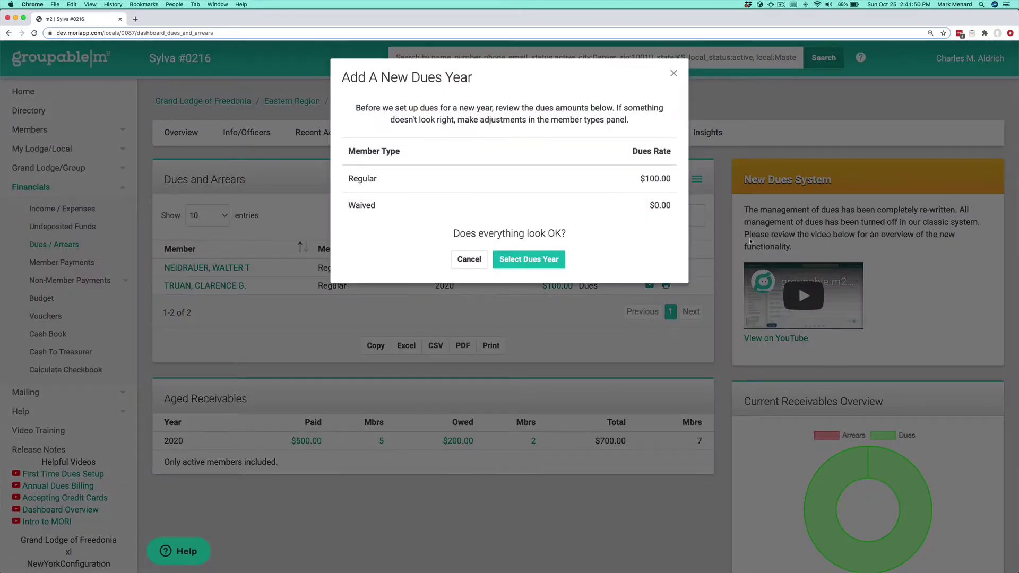
pyautogui.click(540, 259)
pyautogui.click(374, 158)
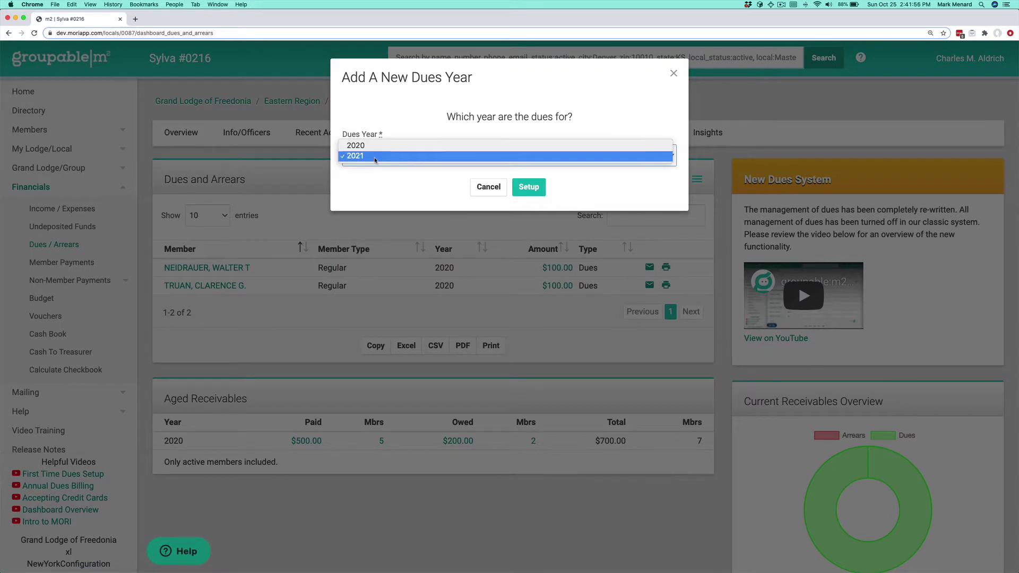
pyautogui.click(375, 157)
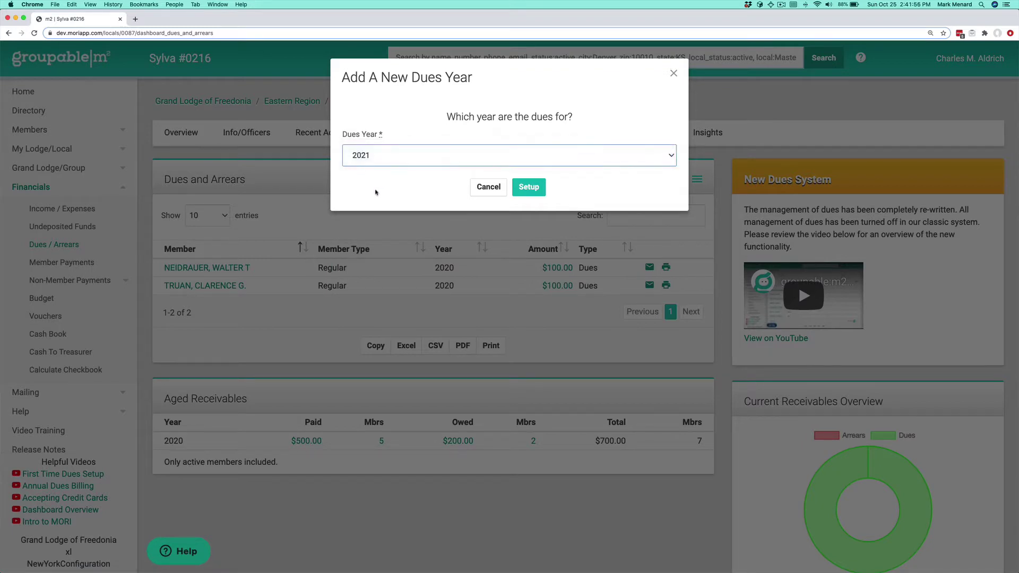
pyautogui.click(528, 189)
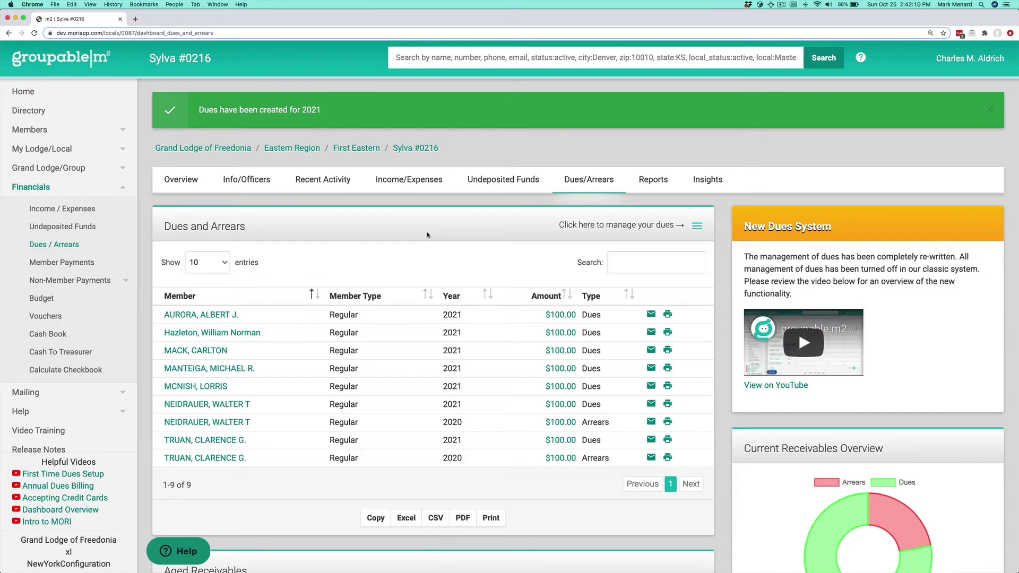
# - Start Email & Print Dues Notices and review the 12/31/2020 due date and payment instructions
pyautogui.click(699, 228)
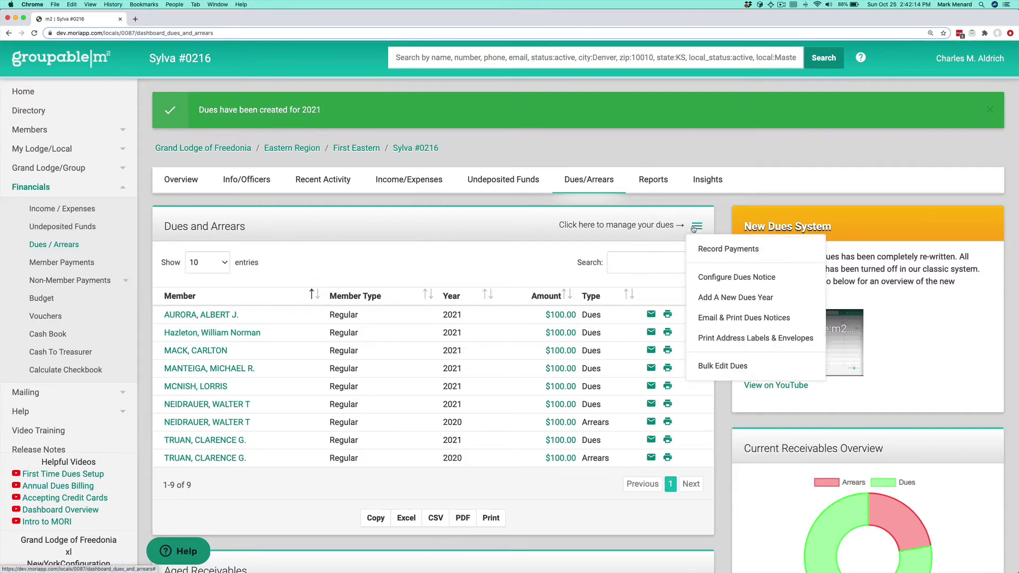
pyautogui.click(757, 318)
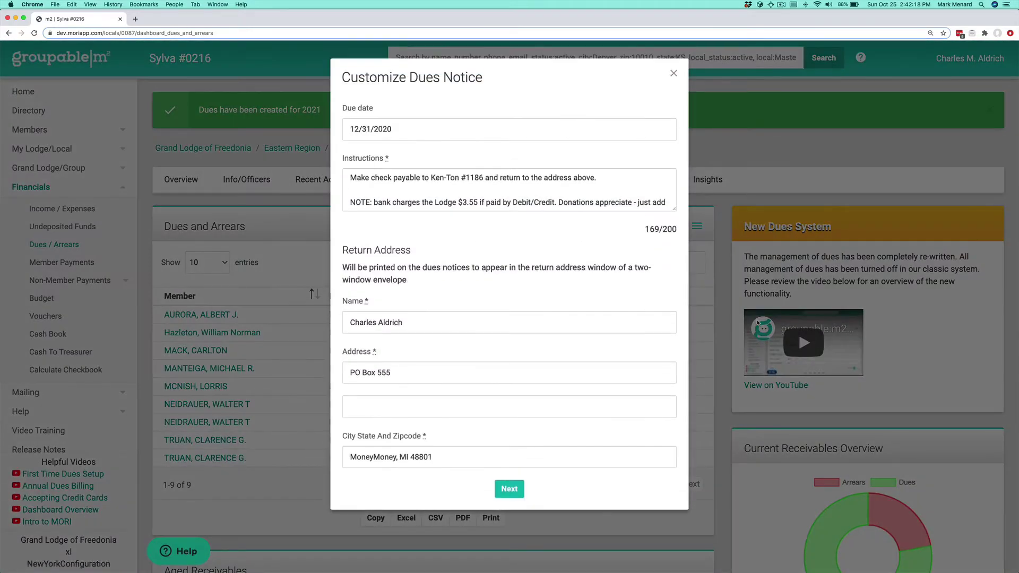
pyautogui.tripleClick(404, 128)
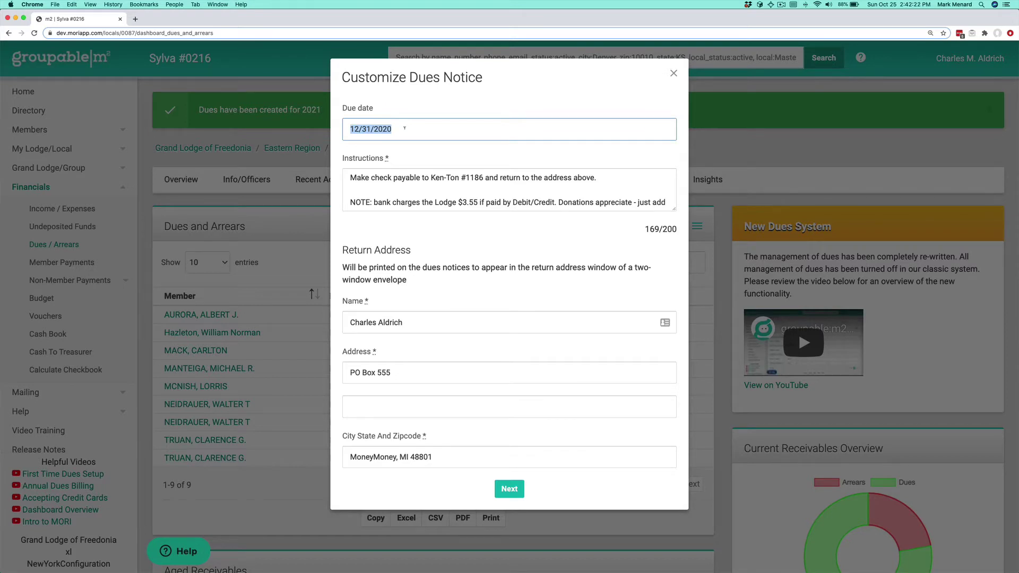
pyautogui.click(491, 181)
pyautogui.moveTo(390, 175); pyautogui.dragTo(620, 210)
pyautogui.scroll(2, 549, 197)
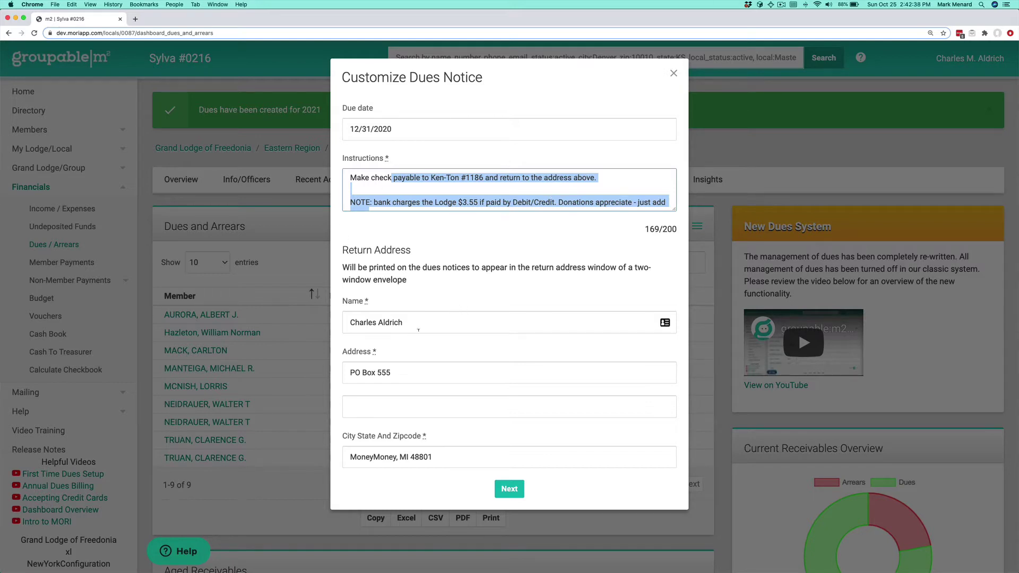
# - Review the return address fields, preview the notice, and continue to emailing
pyautogui.click(430, 323)
pyautogui.click(401, 372)
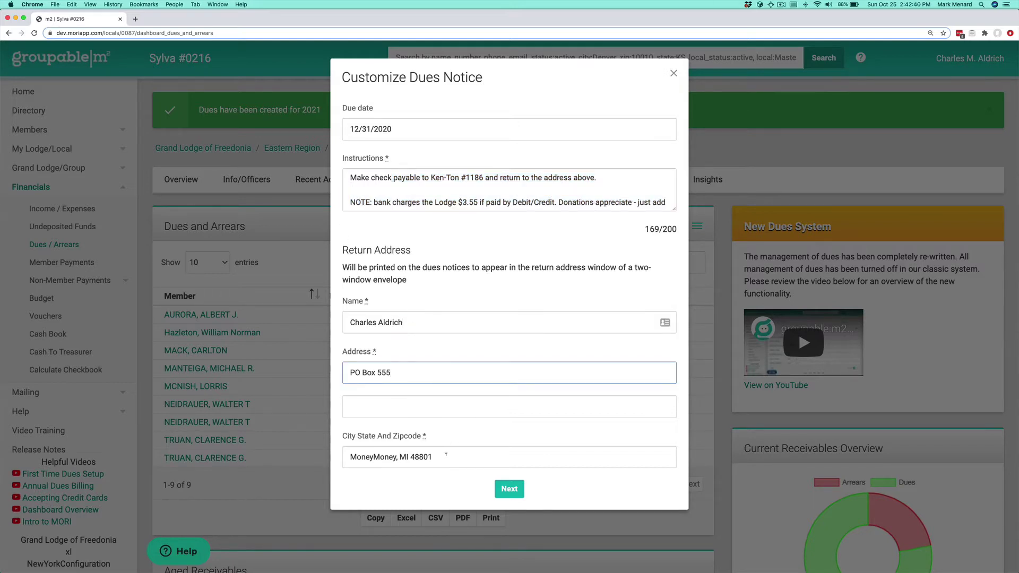
pyautogui.click(445, 454)
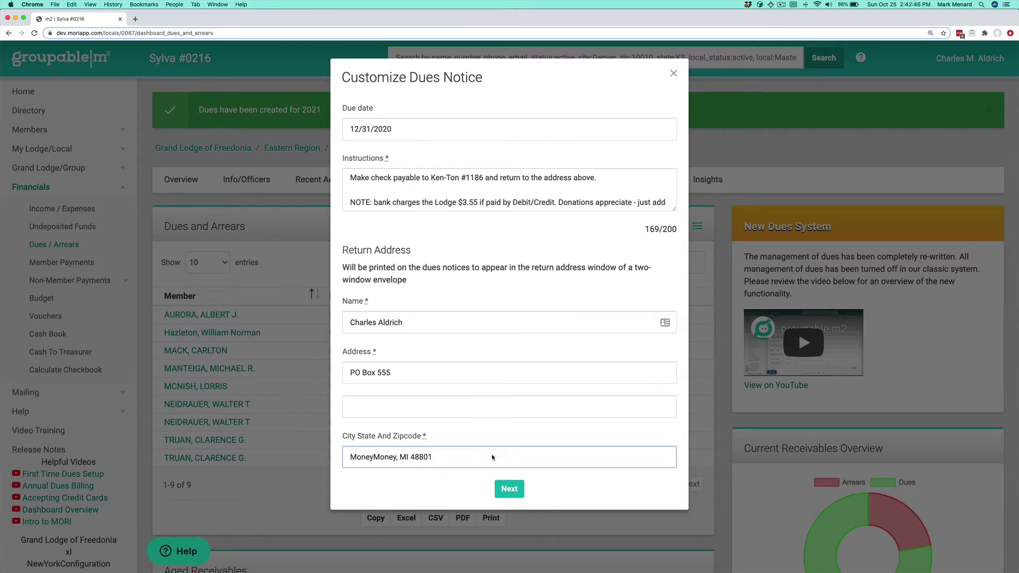
pyautogui.click(508, 489)
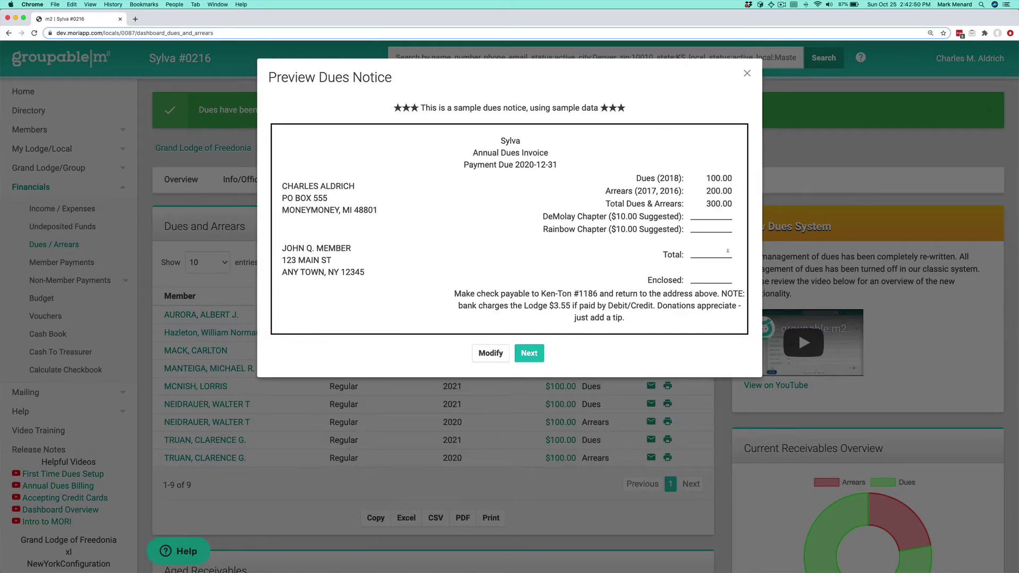
pyautogui.click(543, 359)
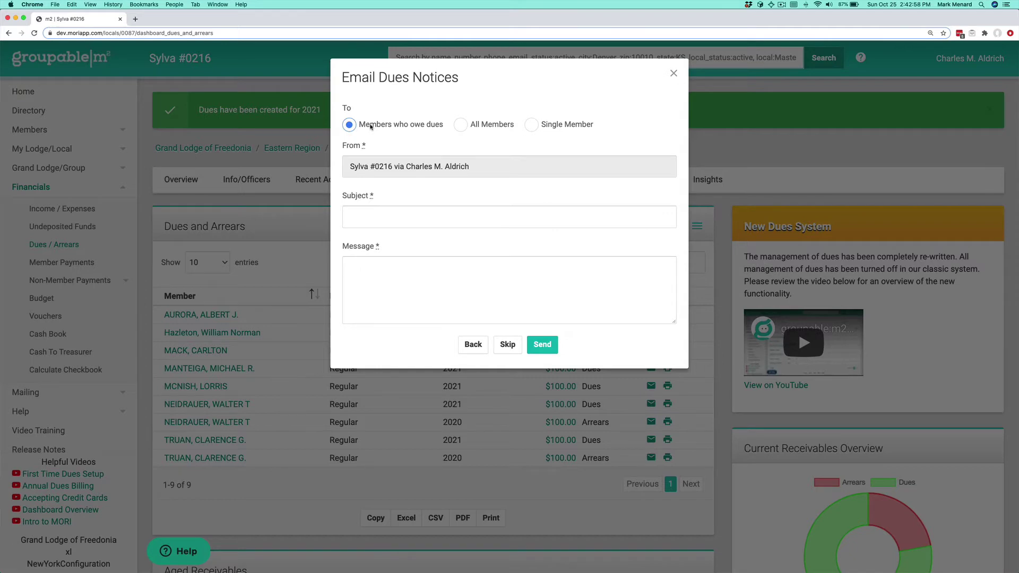
# - Target 'Members who owe dues' and enter the subject 'First Dues Notice'
pyautogui.click(493, 125)
pyautogui.click(571, 125)
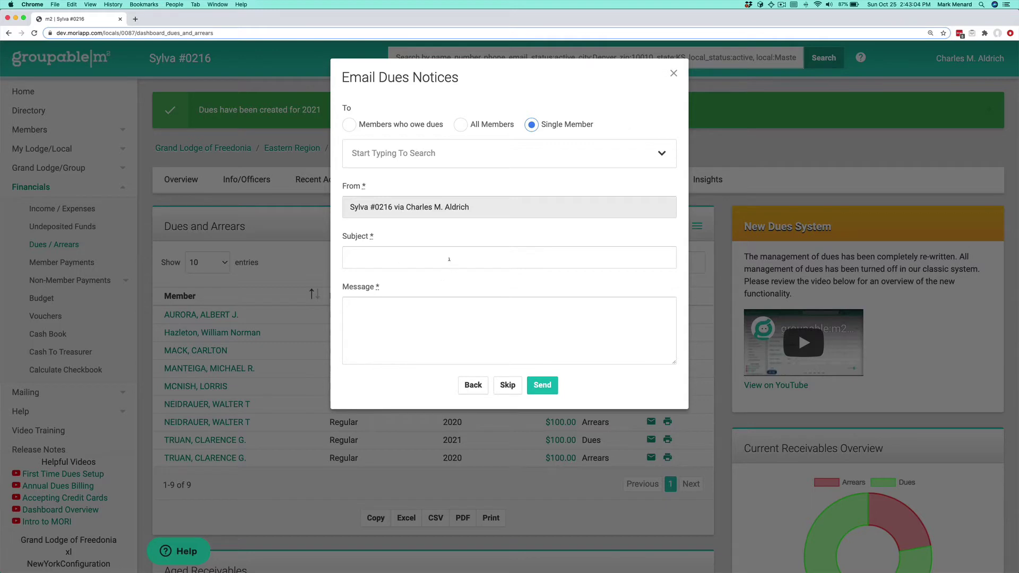
pyautogui.click(411, 262)
pyautogui.click(413, 128)
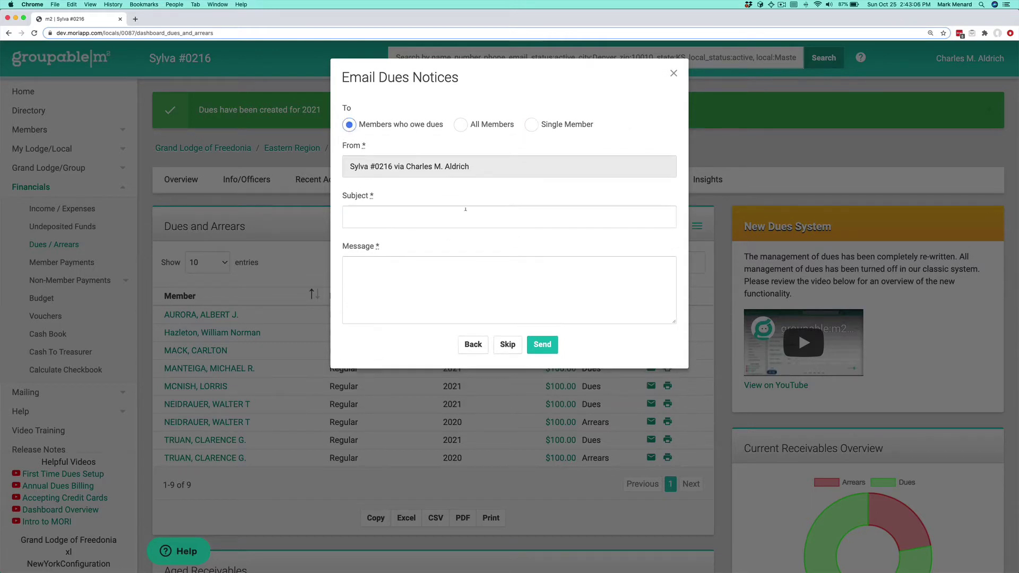
pyautogui.click(391, 217)
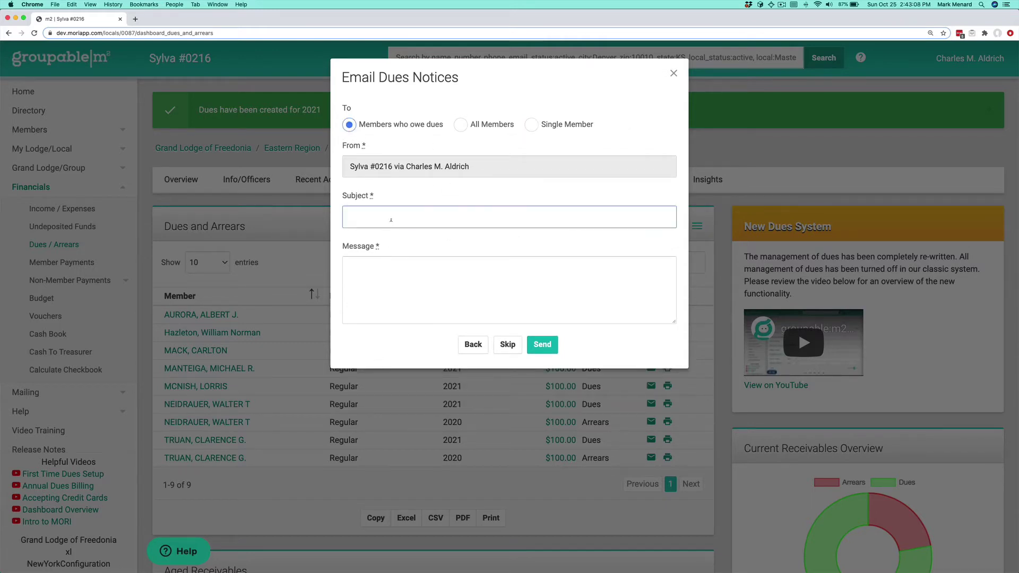
pyautogui.write('First Dues Notice')
# - Write a message attaching the notice and mentioning credit-card payment, sign it 'Sincerely,', and send
pyautogui.click(352, 265)
pyautogui.write('Please s')
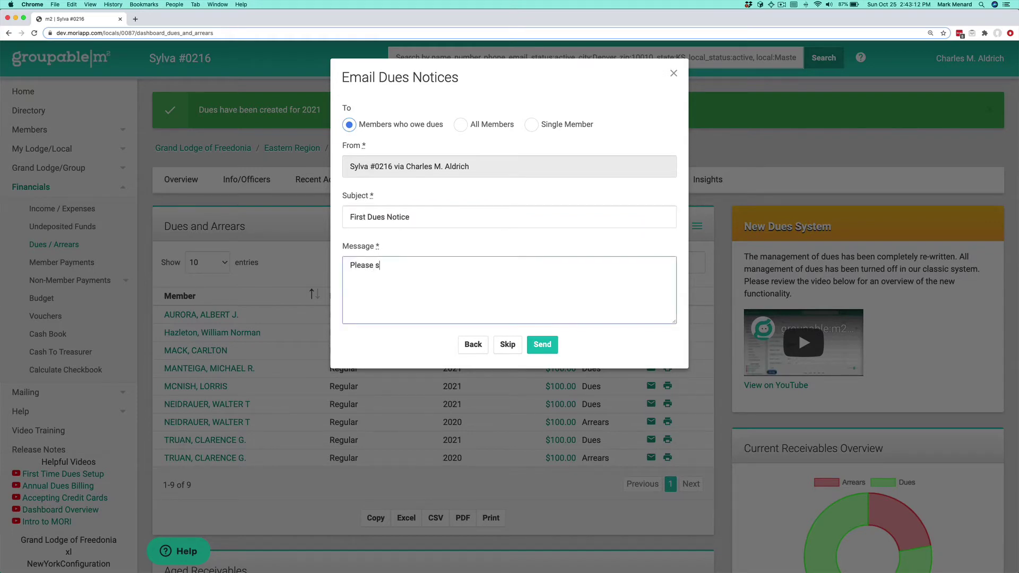
pyautogui.write('ee attached the dues notice. Remember ')
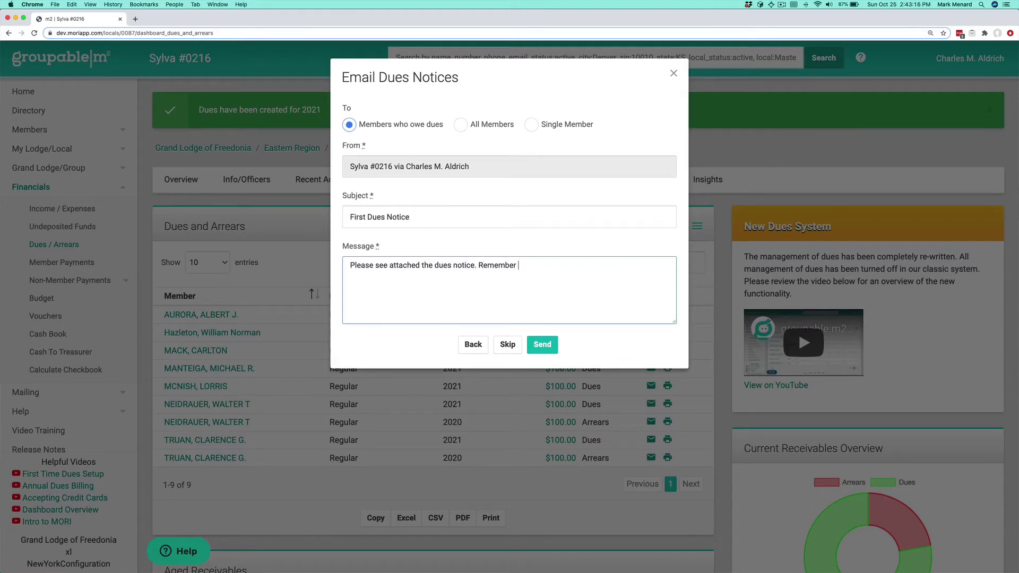
pyautogui.write('you can alway pay by credit card if you ')
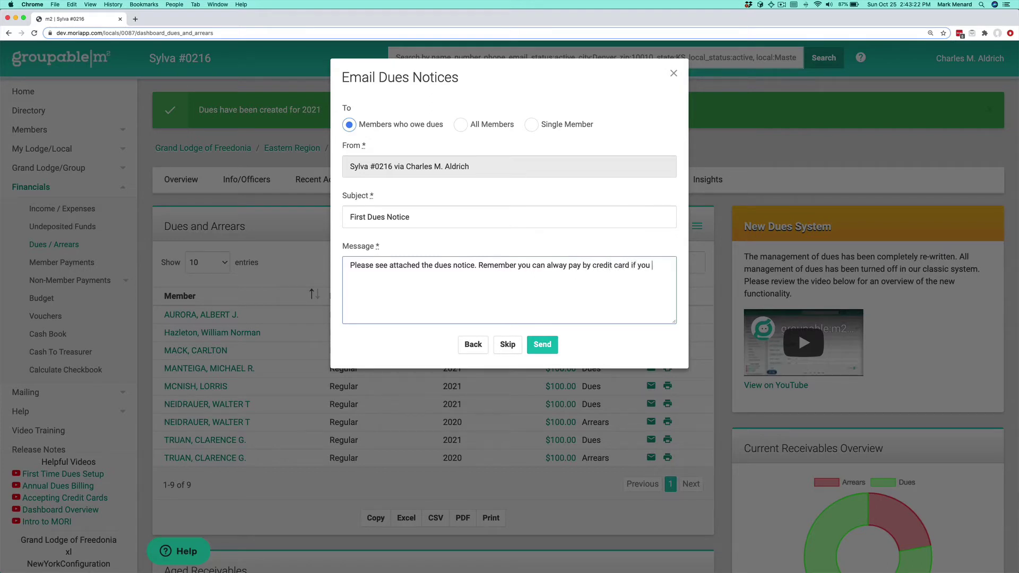
pyautogui.write('like.')
pyautogui.press('Return')
pyautogui.write('Sinerely,')
pyautogui.press('BackSpace')
pyautogui.press('BackSpace')
pyautogui.press('BackSpace')
pyautogui.press('BackSpace')
pyautogui.press('BackSpace')
pyautogui.press('BackSpace')
pyautogui.write('cerely,')
pyautogui.press('Return')
pyautogui.press('Return')
pyautogui.write('Mark')
pyautogui.click(541, 345)
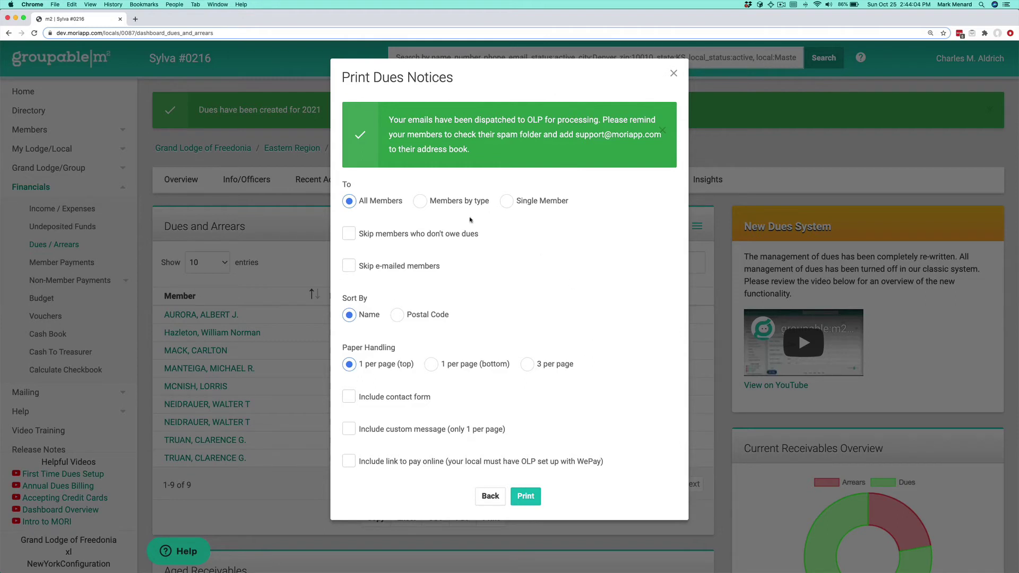
# - Set the print notices to All Members, sorted by Name
pyautogui.click(430, 201)
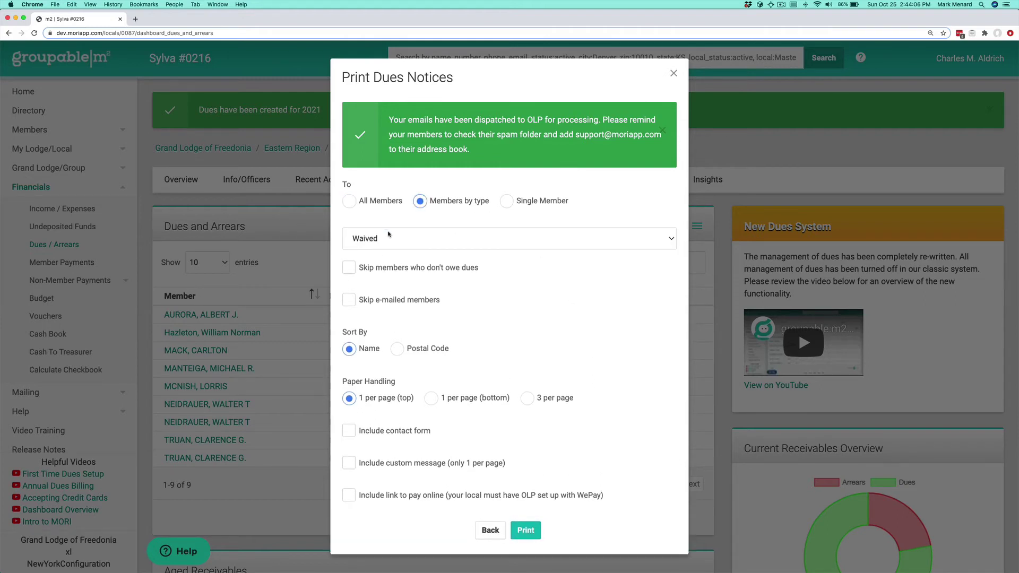
pyautogui.click(509, 202)
pyautogui.click(374, 201)
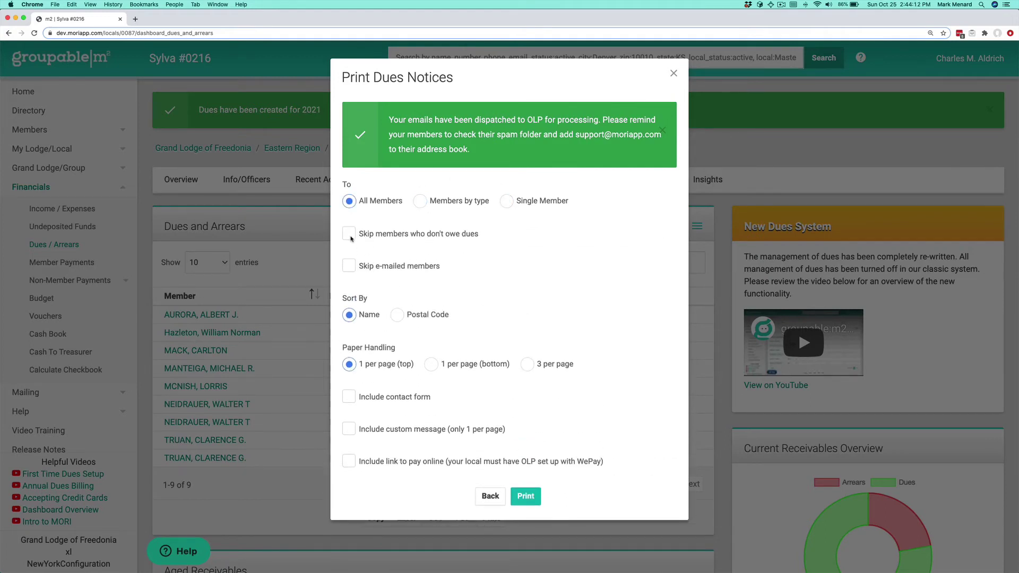
pyautogui.click(350, 237)
pyautogui.click(348, 267)
pyautogui.click(398, 316)
pyautogui.click(348, 315)
# - Include a custom message and online payment link, keep all members included, and print
pyautogui.click(402, 433)
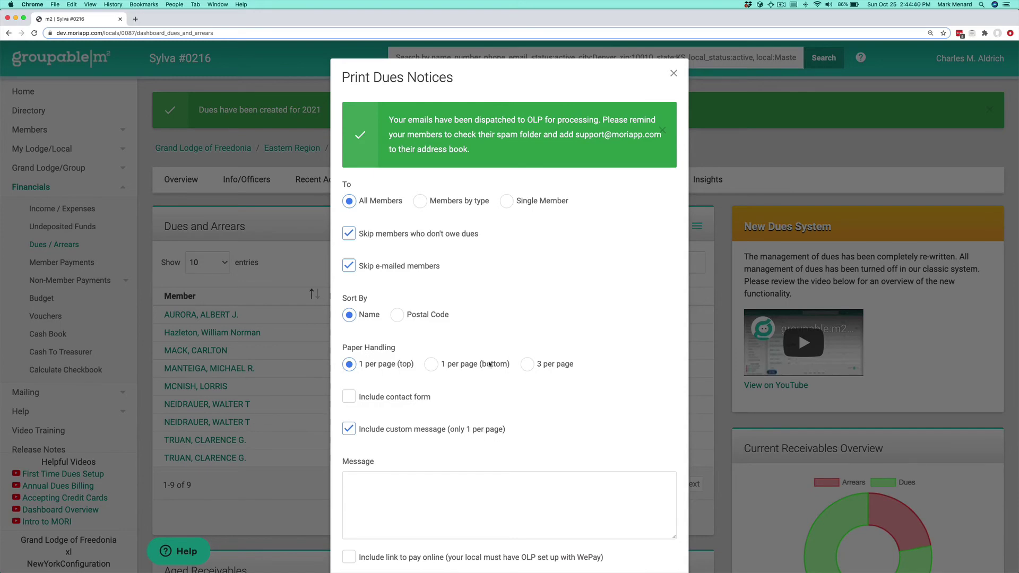
pyautogui.scroll(-2, 475, 365)
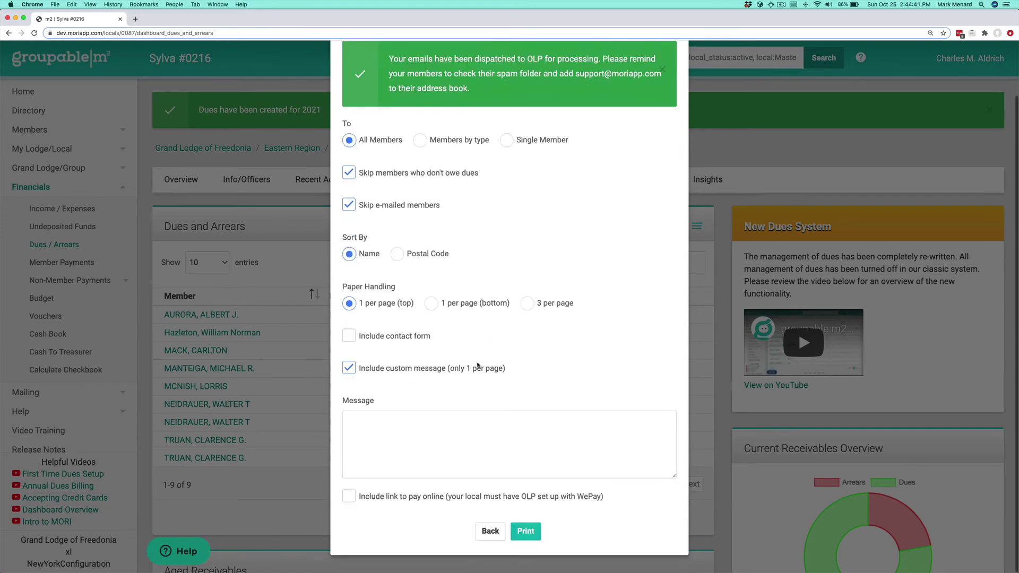
pyautogui.click(392, 498)
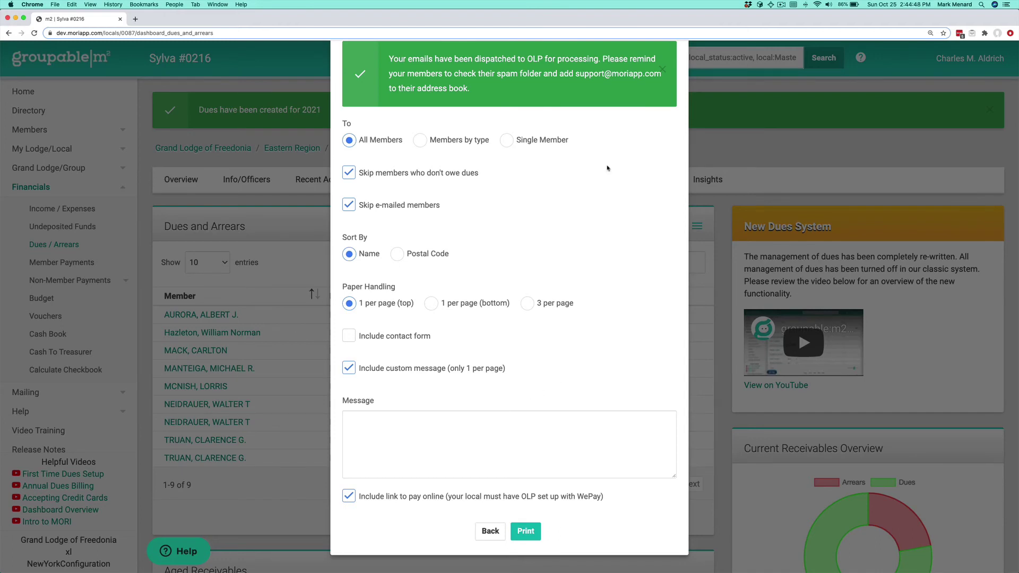
pyautogui.click(390, 173)
pyautogui.click(353, 205)
pyautogui.click(525, 531)
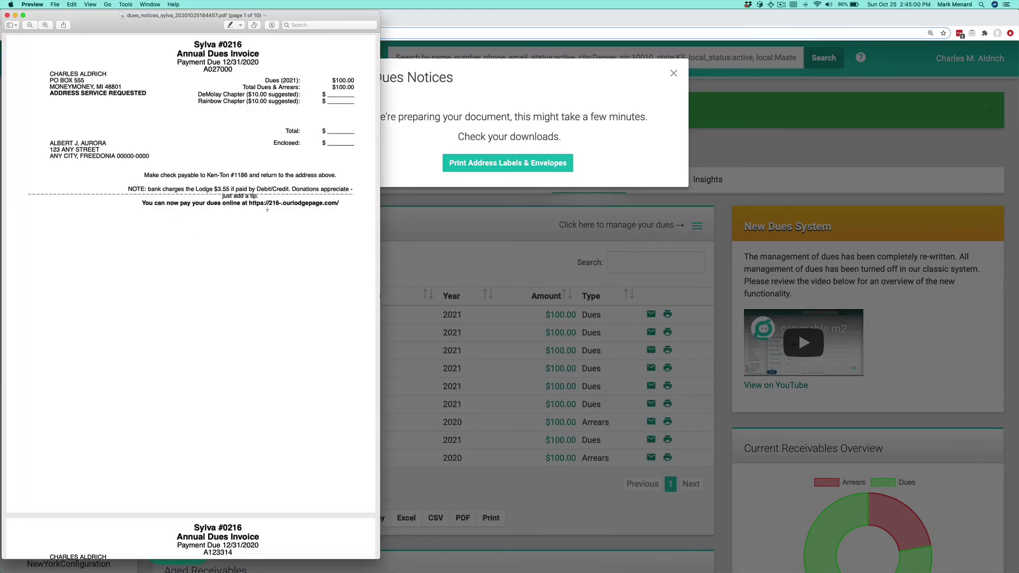
# - Scroll through the 10-page dues notices PDF in Preview and close it
pyautogui.scroll(-15, 267, 211)
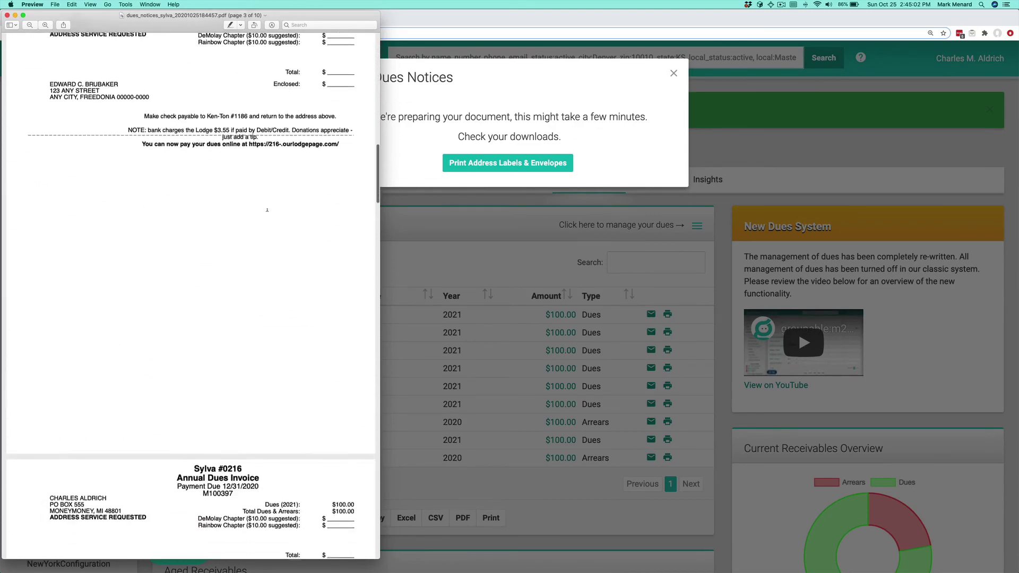
pyautogui.scroll(15, 267, 211)
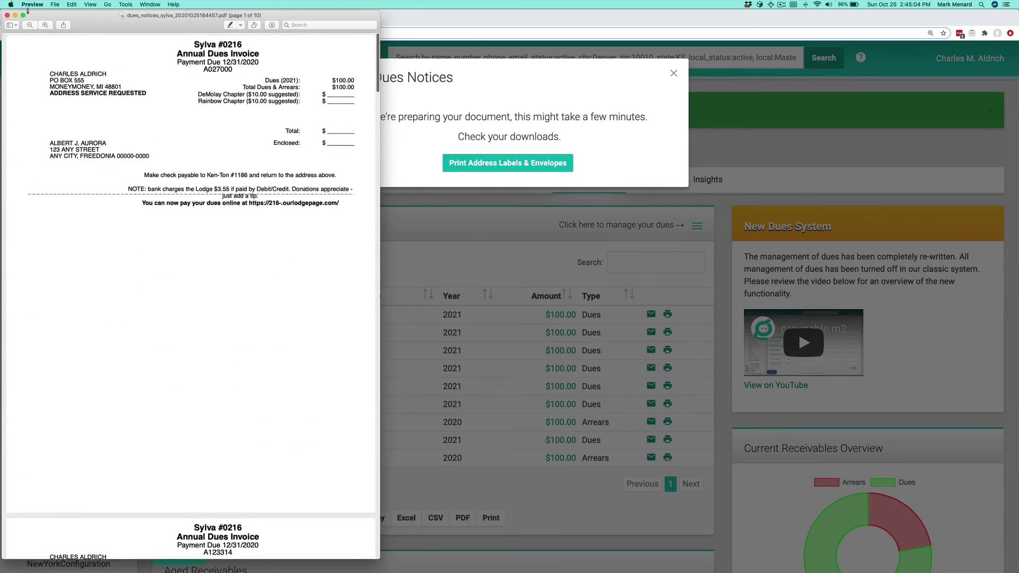
pyautogui.click(7, 15)
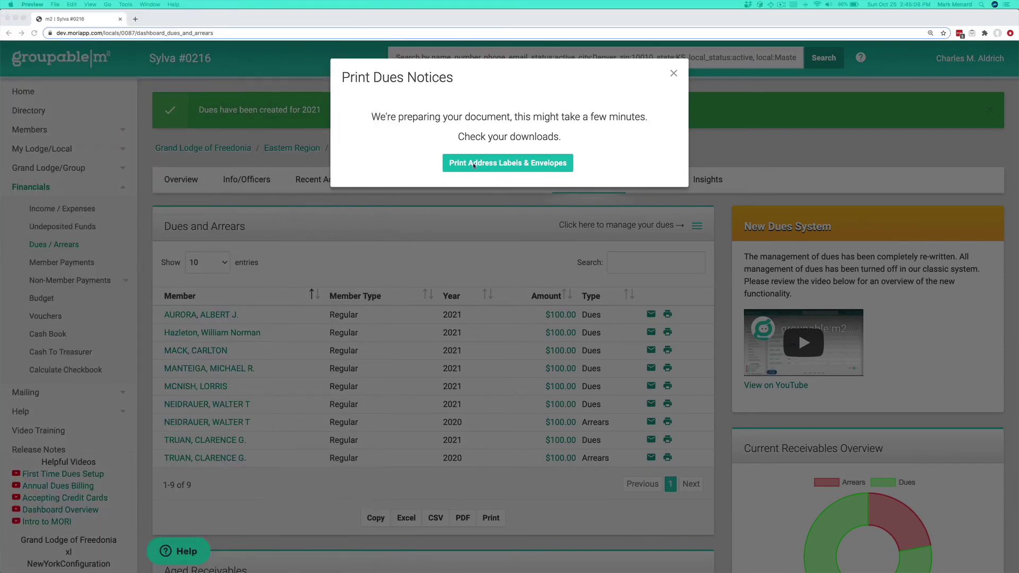
# - Print address labels on Avery 5160/8160 (3x10) sheets starting at label position 7
pyautogui.click(474, 165)
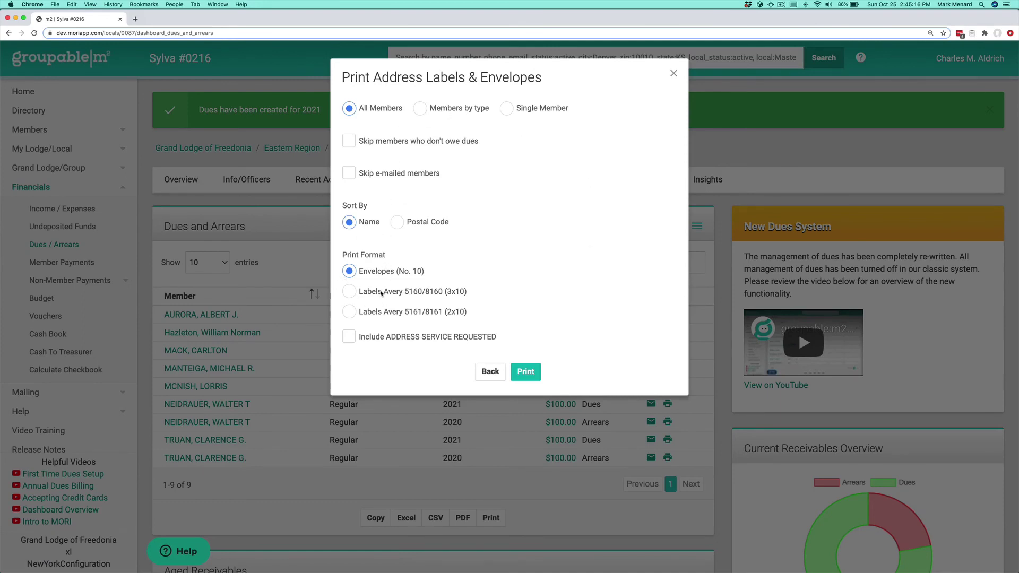
pyautogui.click(381, 293)
pyautogui.scroll(-1, 556, 275)
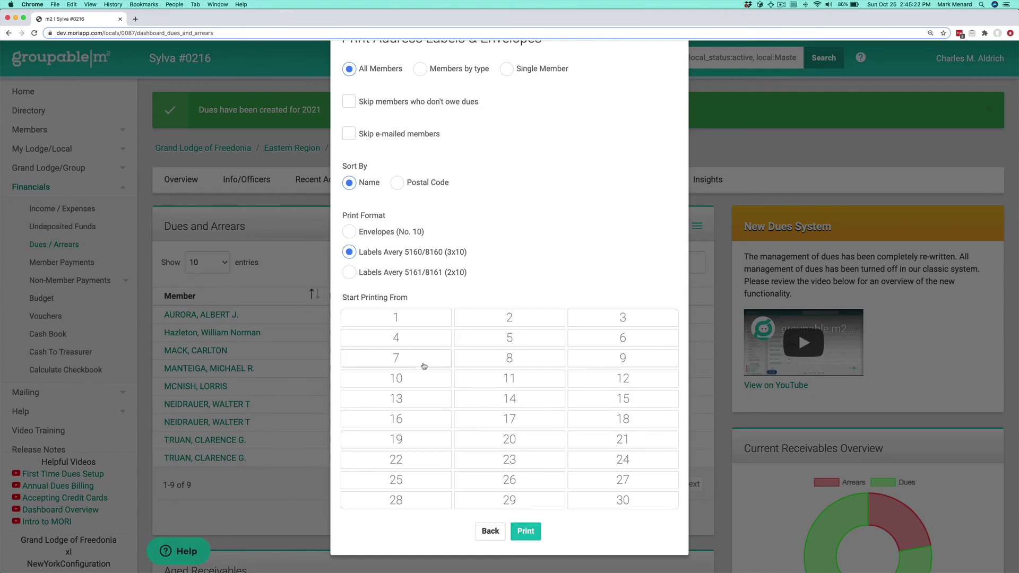
pyautogui.click(417, 360)
pyautogui.click(528, 530)
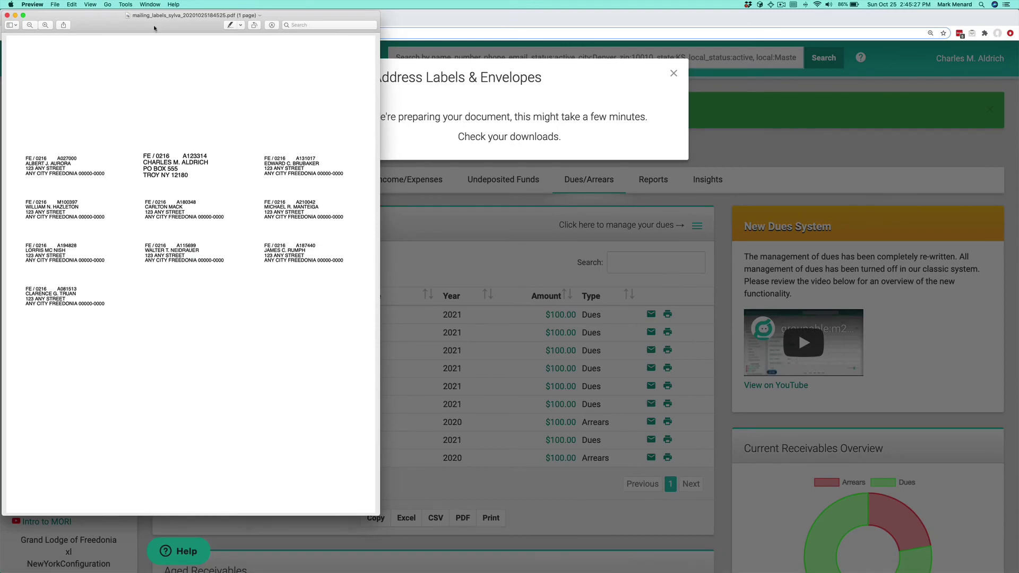
# - Center the mailing labels PDF to review it, then close it
pyautogui.moveTo(154, 28); pyautogui.dragTo(505, 55)
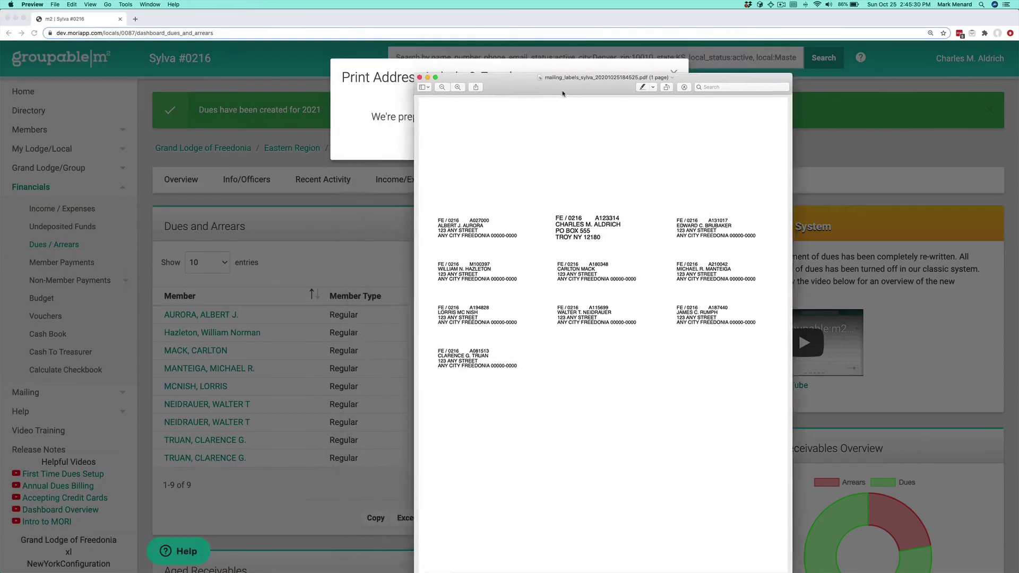
pyautogui.press('super+w')
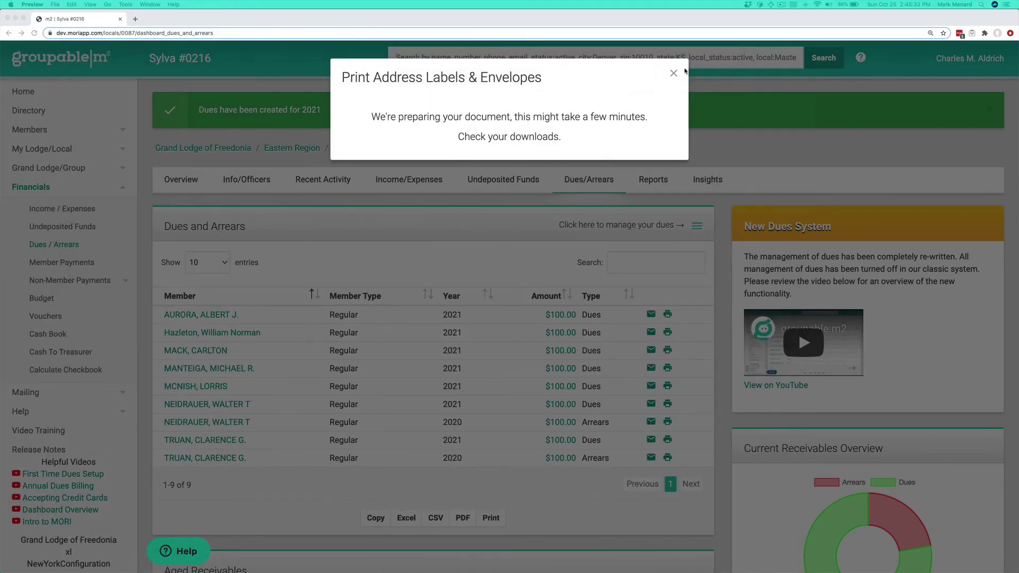